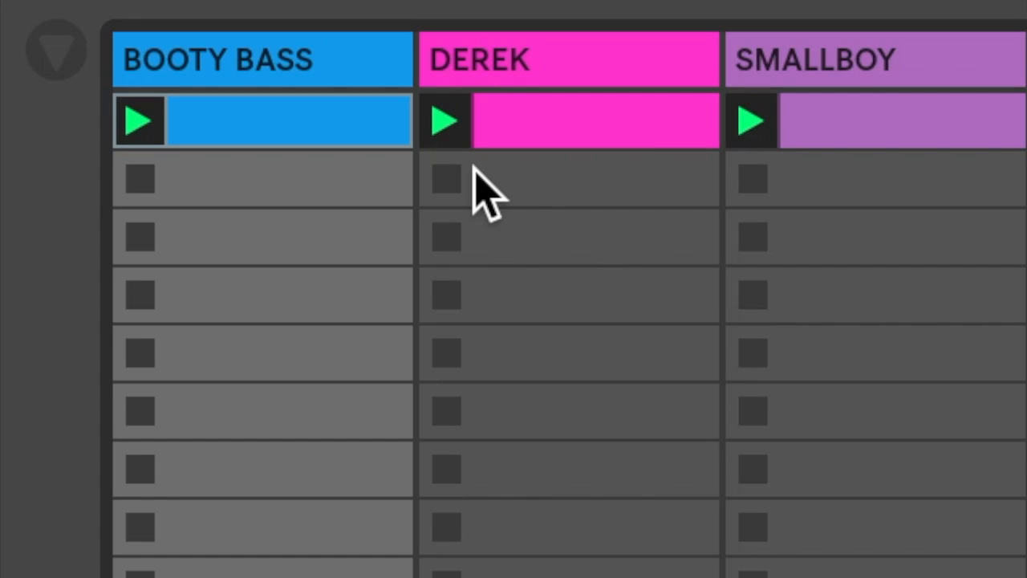
# Step: Solo the BOOTY BASS track, stop playback after listening, and show the browser
pyautogui.click(290, 76)
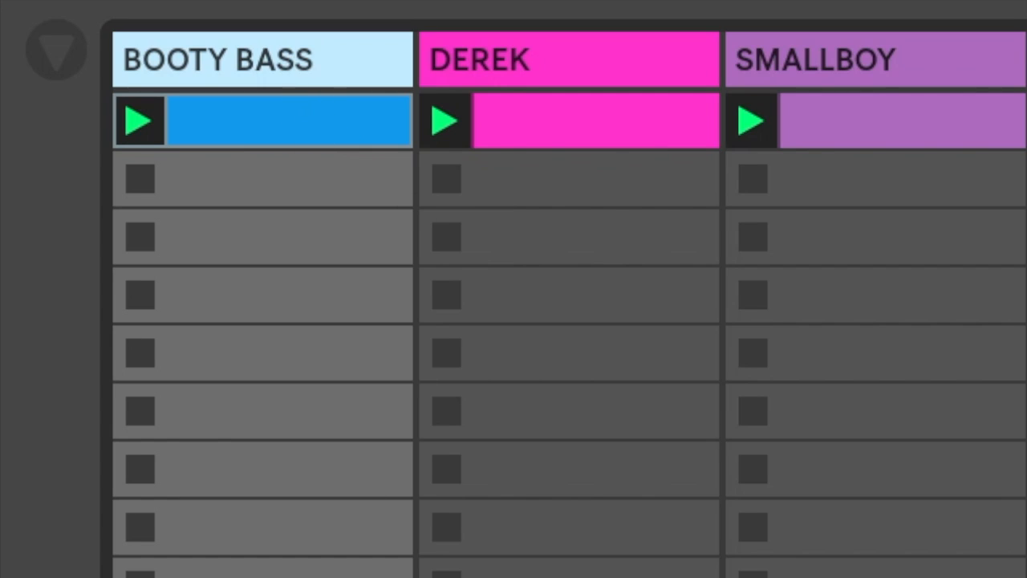
pyautogui.click(51, 407)
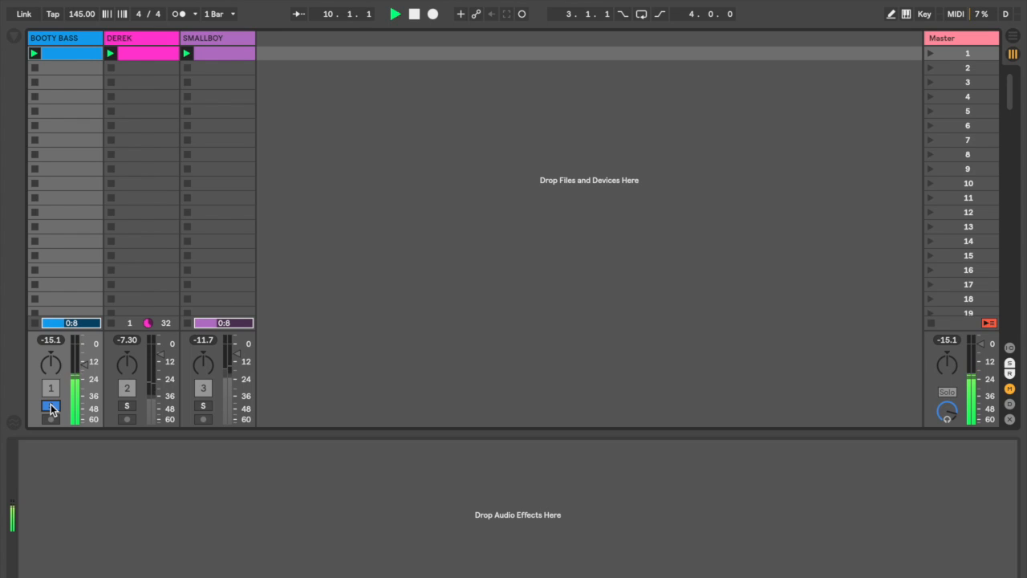
pyautogui.press('space')
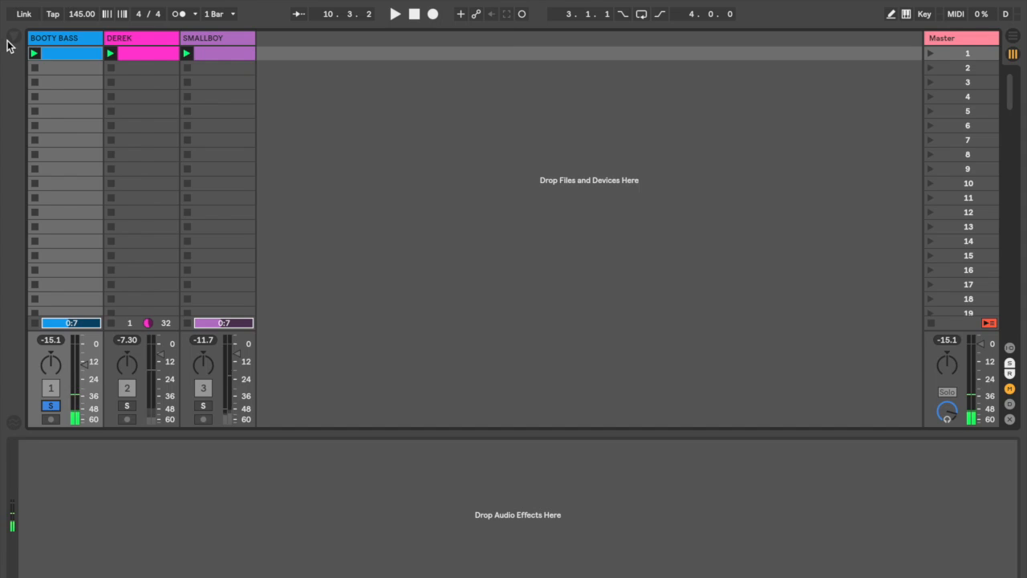
pyautogui.click(13, 37)
pyautogui.moveTo(147, 103); pyautogui.dragTo(104, 505)
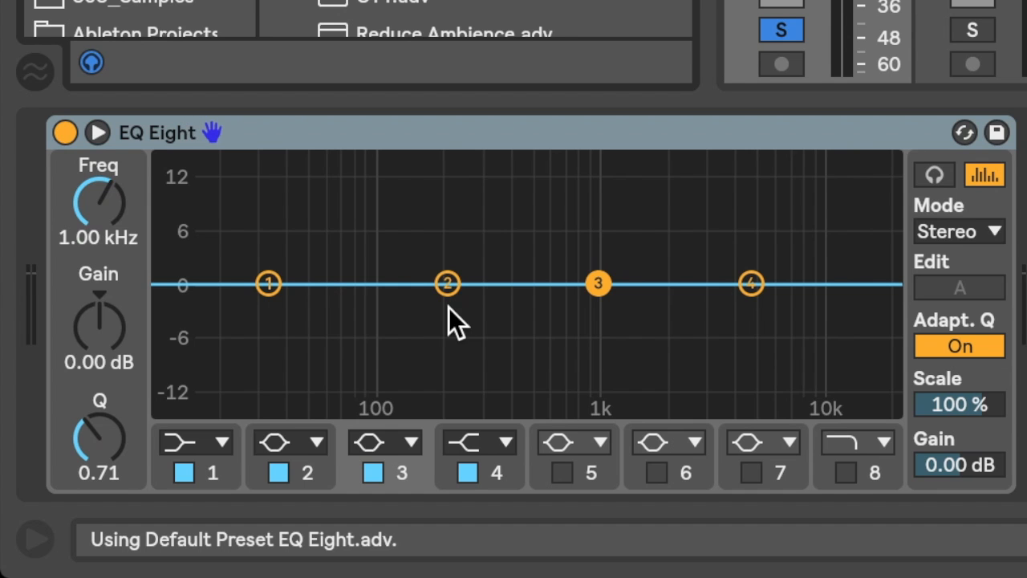
pyautogui.moveTo(447, 283)
pyautogui.mouseDown()
pyautogui.moveTo(429, 160)
pyautogui.moveTo(450, 174)
pyautogui.moveTo(405, 384)
pyautogui.moveTo(445, 293)
pyautogui.mouseUp()
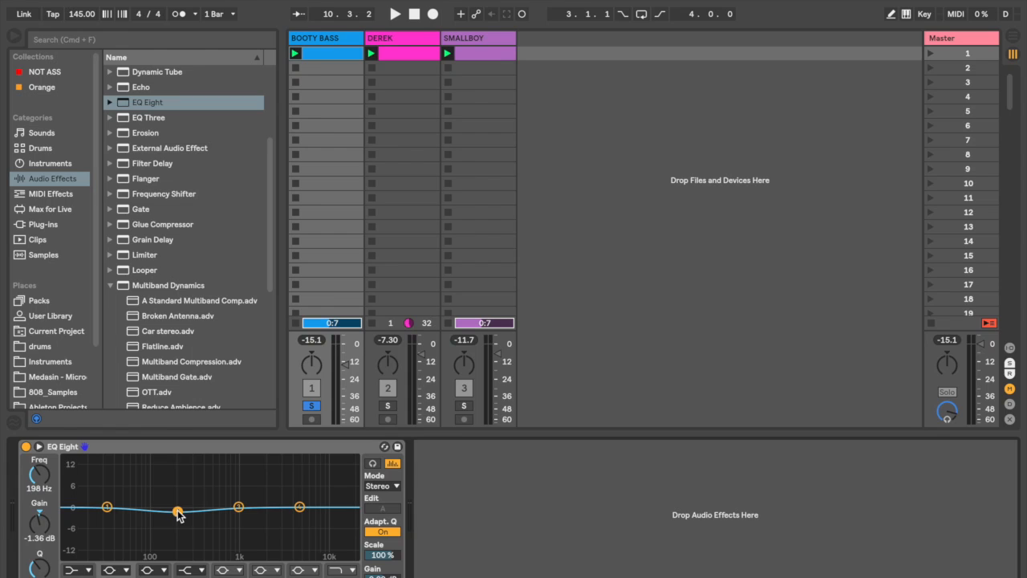
pyautogui.click(173, 446)
pyautogui.press('Delete')
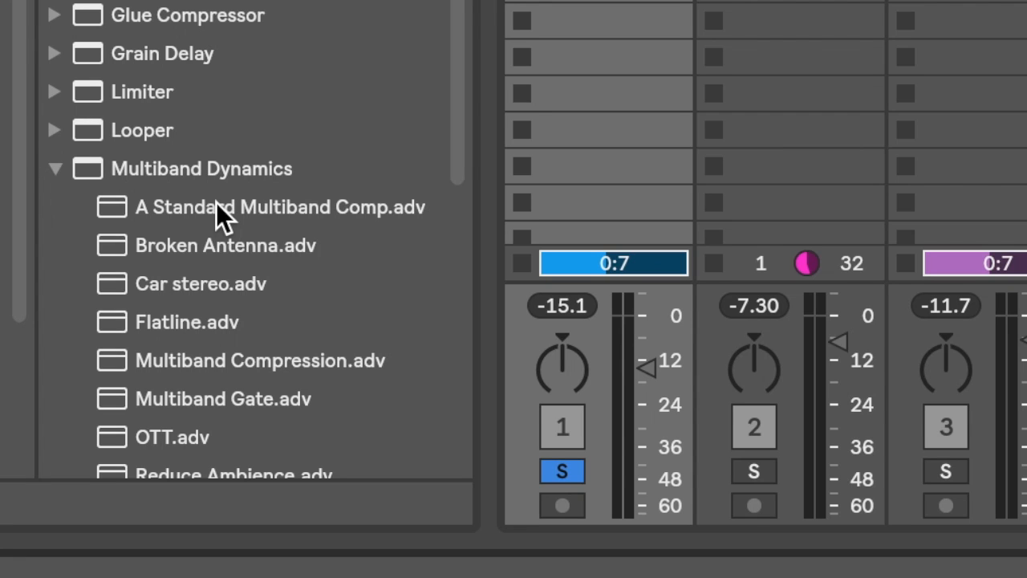
# Step: Load the A Standard Multiband Comp preset onto the BOOTY BASS track and turn off its High band
pyautogui.click(216, 207)
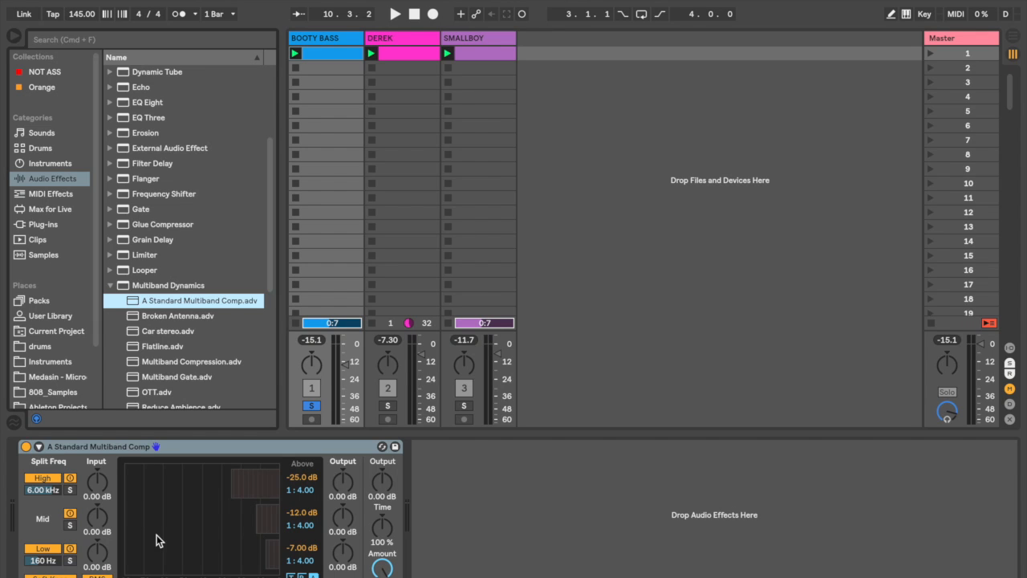
pyautogui.click(41, 479)
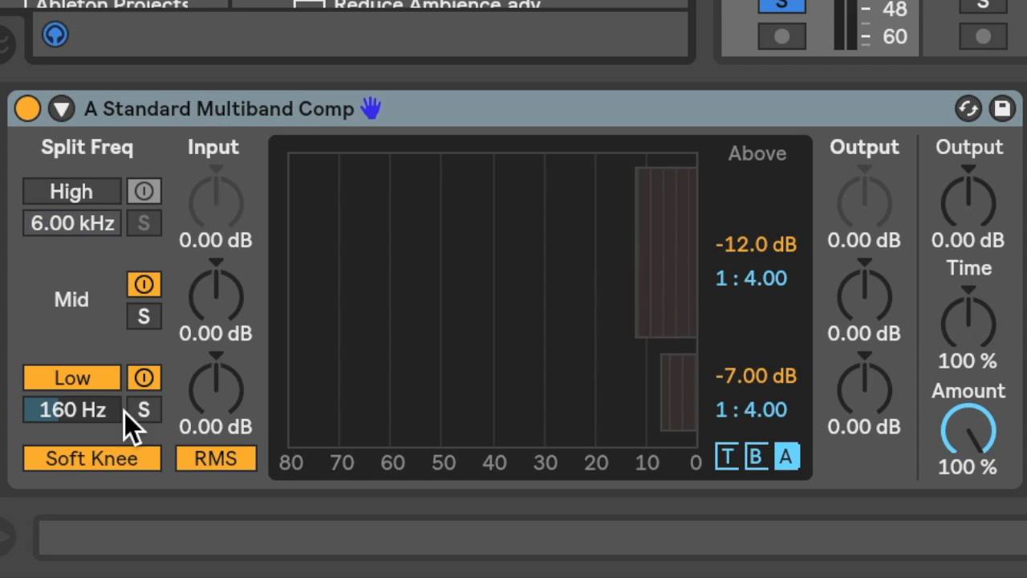
# Step: Solo the multiband compressor's Mid band and set the Low split frequency to 98.3 Hz
pyautogui.click(143, 316)
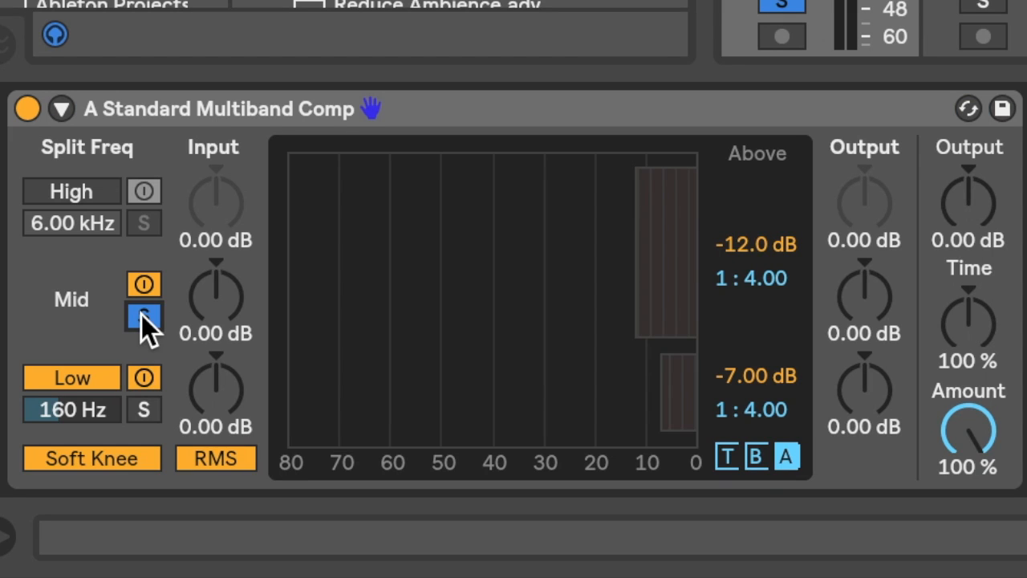
pyautogui.moveTo(67, 405); pyautogui.dragTo(68, 451)
pyautogui.moveTo(84, 404)
pyautogui.mouseDown()
pyautogui.moveTo(83, 427)
pyautogui.moveTo(77, 374)
pyautogui.moveTo(77, 404)
pyautogui.mouseUp()
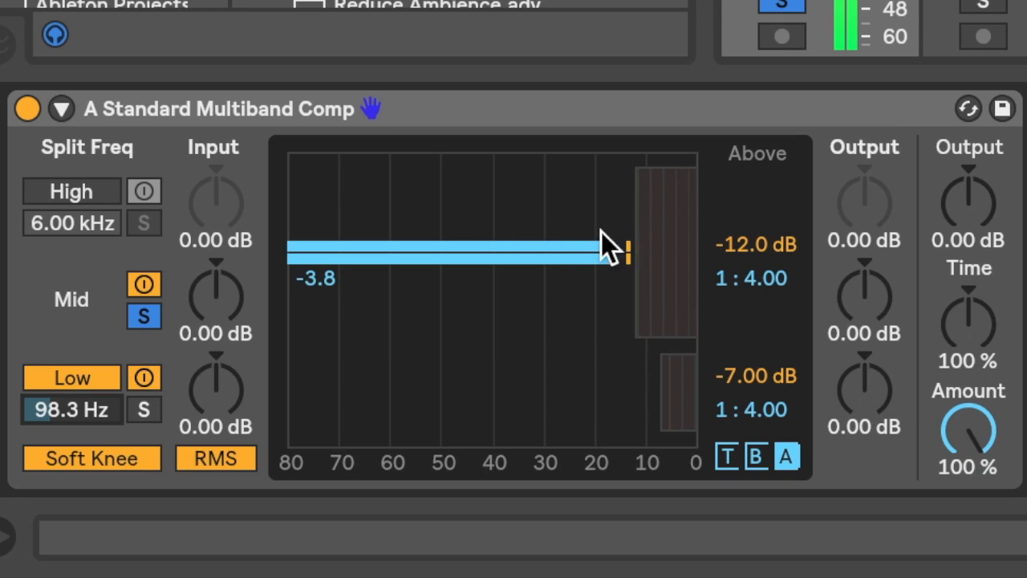
# Step: Set the Above threshold to -17.8 dB for the Mid band and -8.75 dB for the Low band, ending the Mid solo
pyautogui.moveTo(642, 248); pyautogui.dragTo(611, 248)
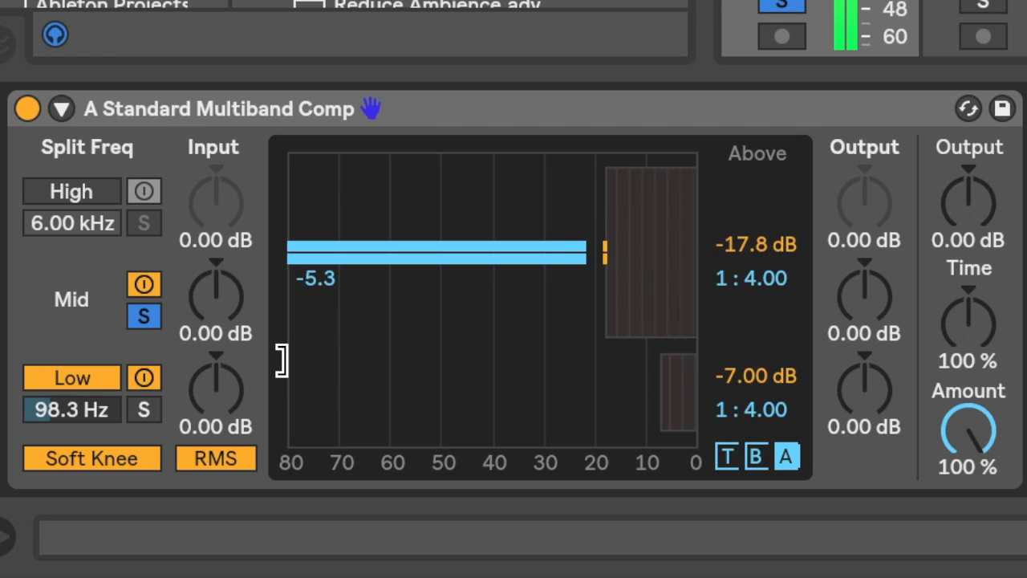
pyautogui.click(143, 316)
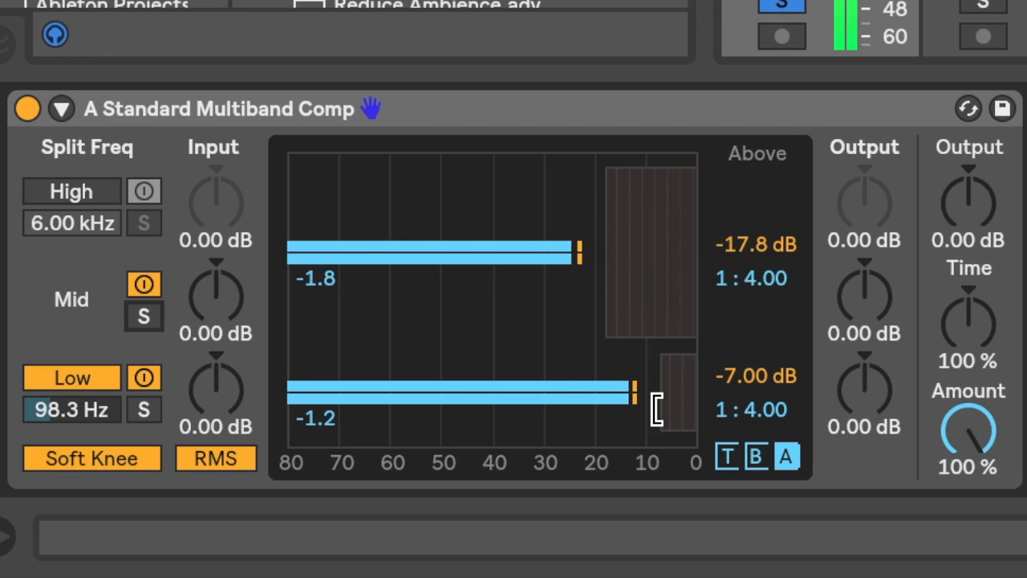
pyautogui.moveTo(659, 402)
pyautogui.mouseDown()
pyautogui.moveTo(669, 402)
pyautogui.moveTo(652, 401)
pyautogui.mouseUp()
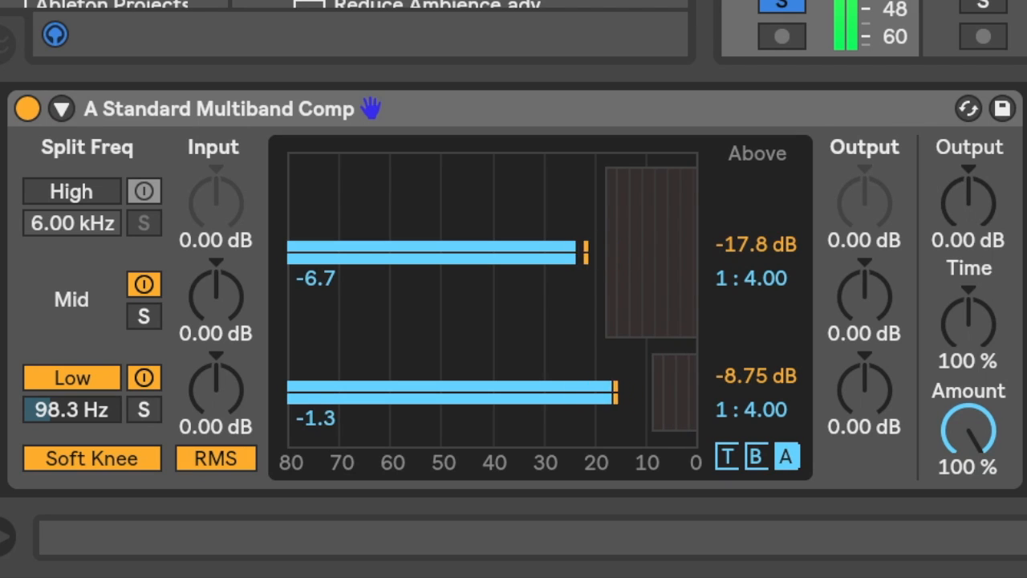
# Step: Raise the compressor's overall output to 1.50 dB and compare the bass with the device bypassed
pyautogui.moveTo(981, 197); pyautogui.dragTo(980, 172)
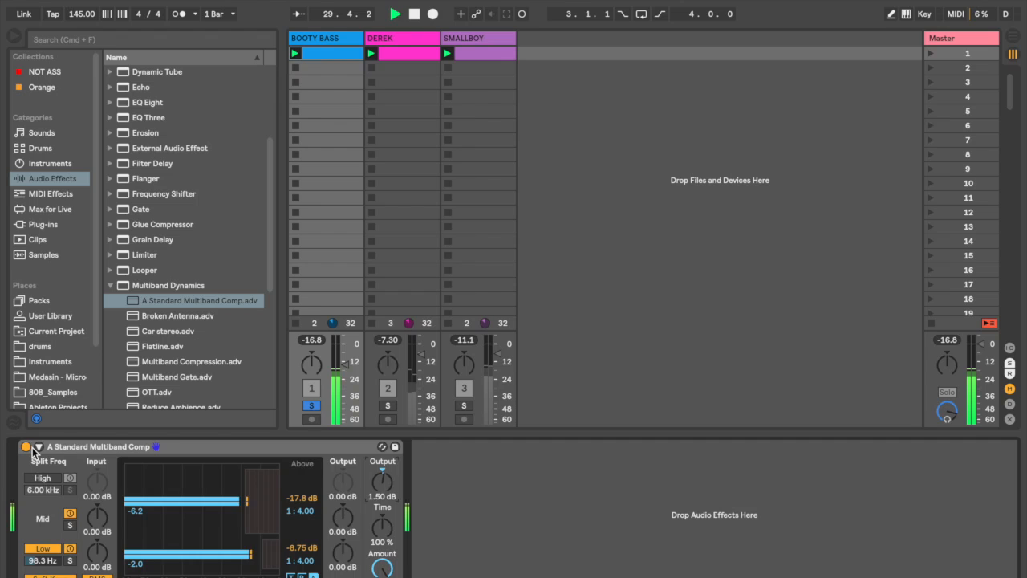
pyautogui.click(27, 108)
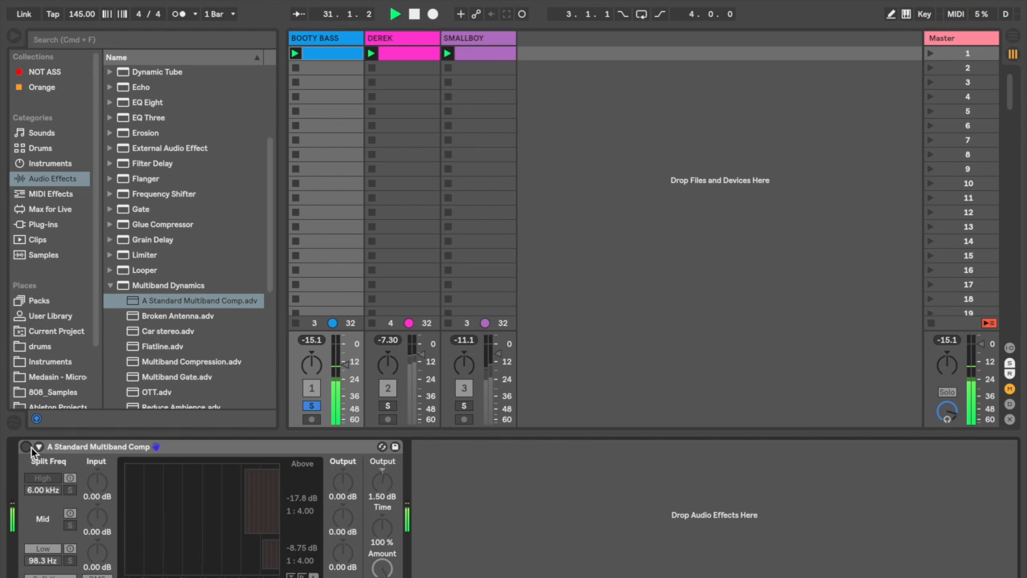
pyautogui.click(29, 448)
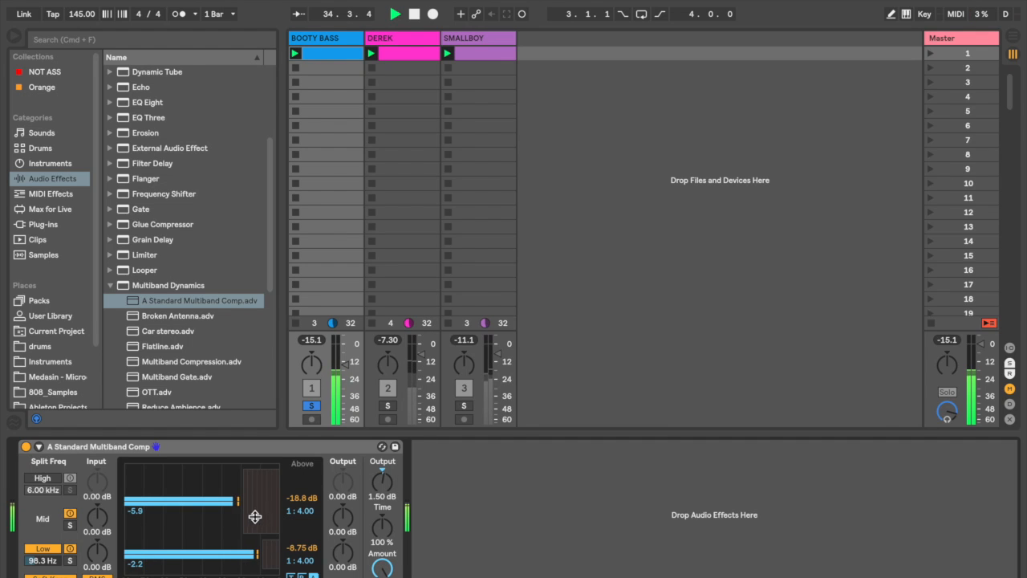
# Step: Lower the Mid band's Above threshold to -20.5 dB, compare with the device bypassed, and set the overall output to 1.88 dB
pyautogui.moveTo(243, 516); pyautogui.dragTo(241, 517)
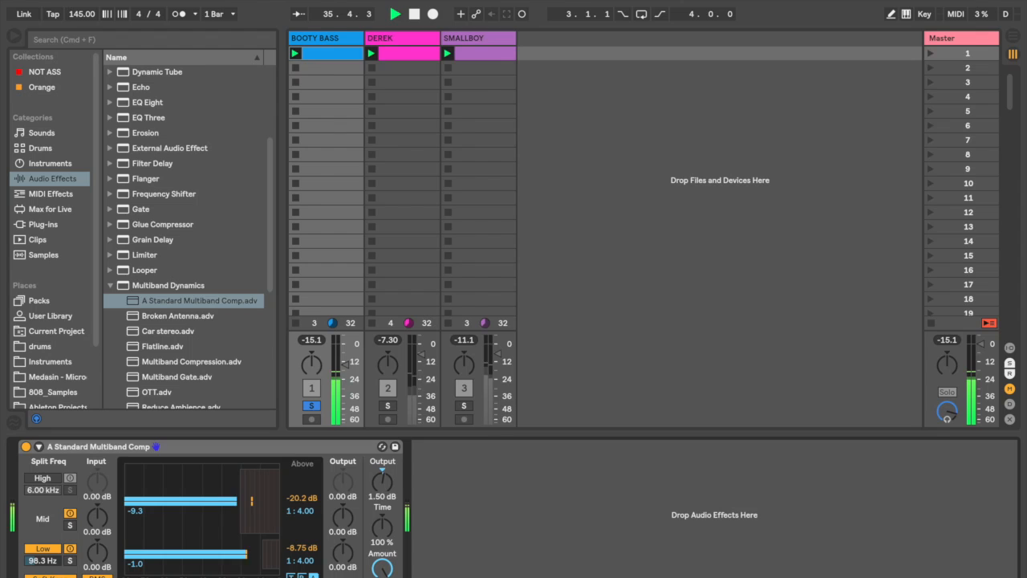
pyautogui.click(27, 447)
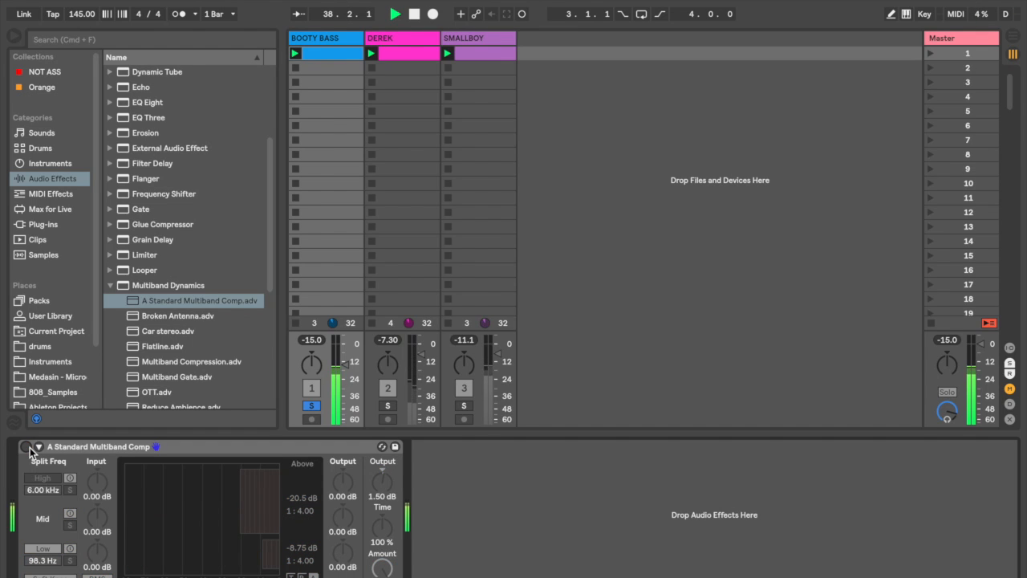
pyautogui.click(27, 447)
pyautogui.click(382, 496)
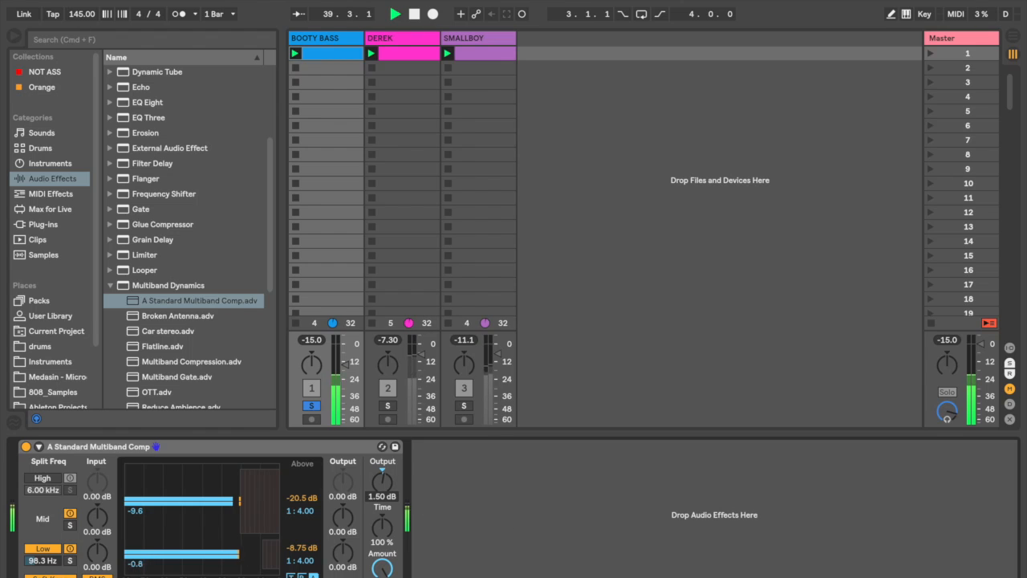
# Step: Unsolo the BOOTY BASS track to hear the full mix and stop playback
pyautogui.click(311, 407)
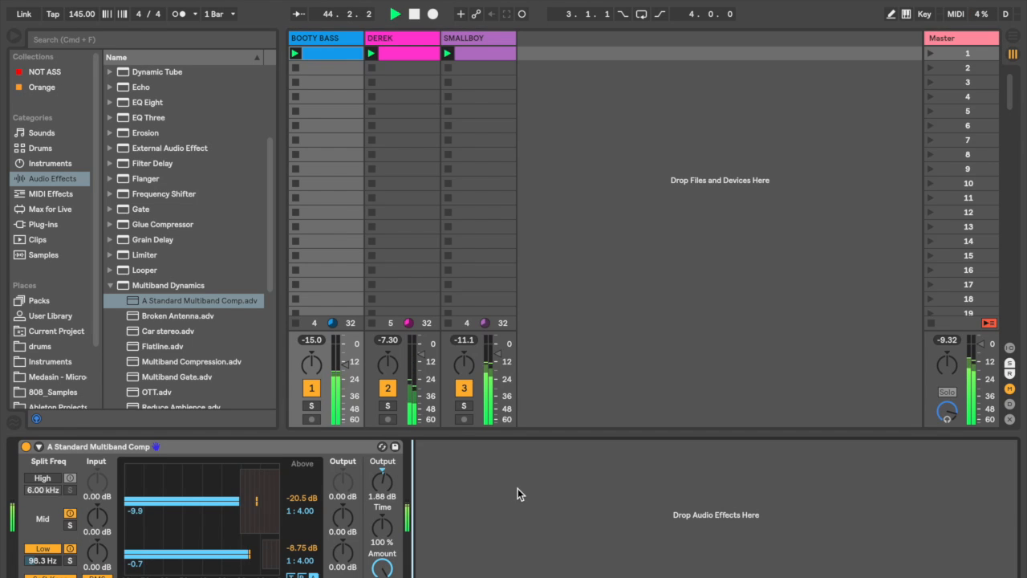
pyautogui.press('space')
# Step: Load EQ Eight onto the SMALLBOY track, solo the track and start playback
pyautogui.click(496, 38)
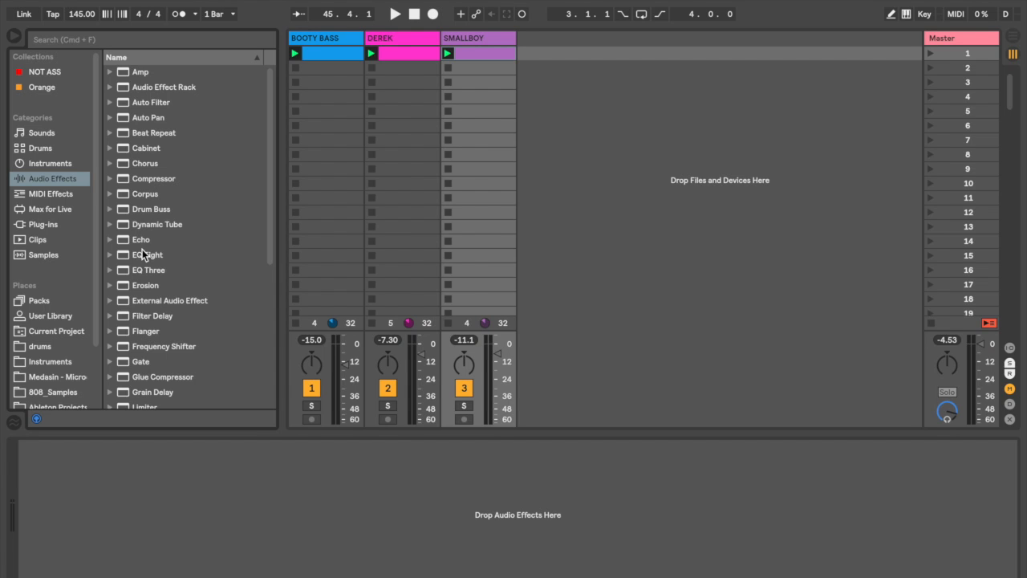
pyautogui.doubleClick(142, 253)
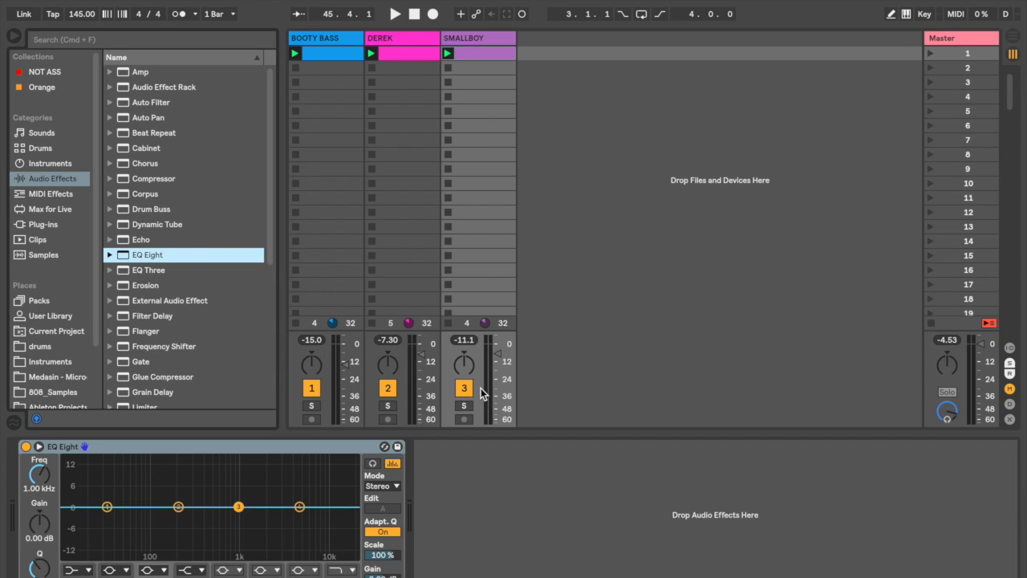
pyautogui.click(465, 407)
pyautogui.click(467, 407)
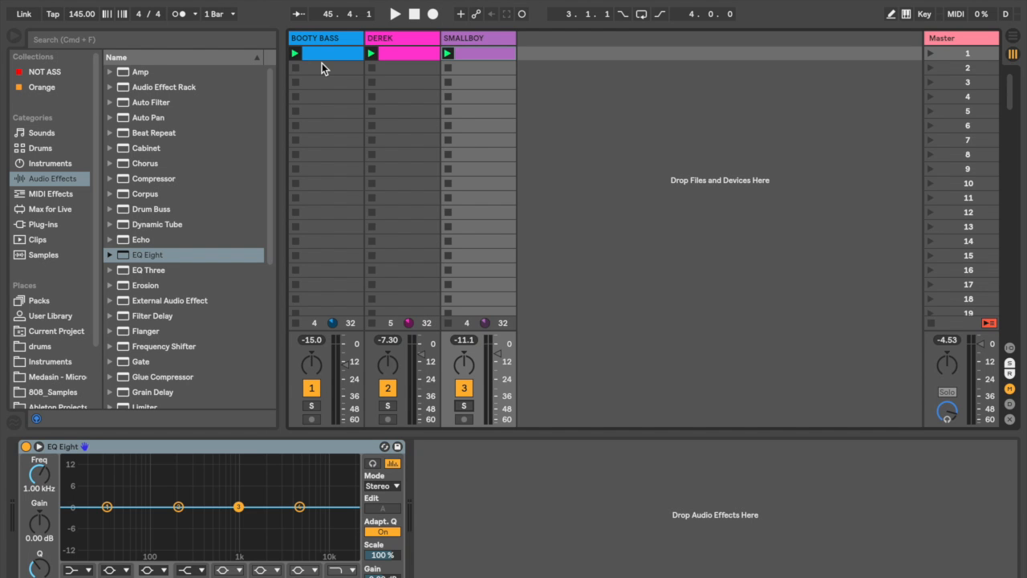
pyautogui.click(465, 405)
pyautogui.press('space')
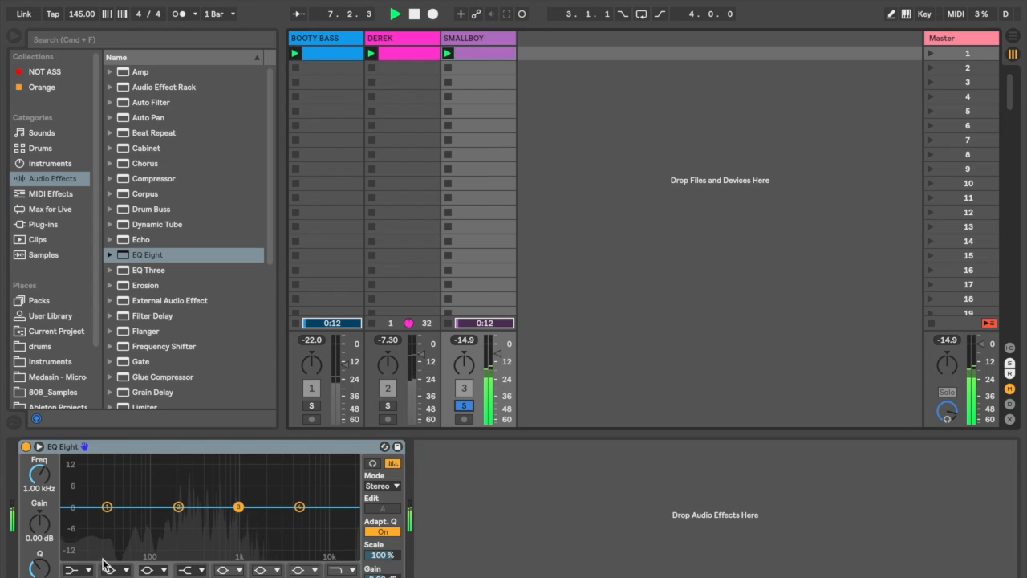
# Step: Change EQ Eight band 1 to a low cut at 169 Hz and compare the sound with the EQ bypassed
pyautogui.click(76, 569)
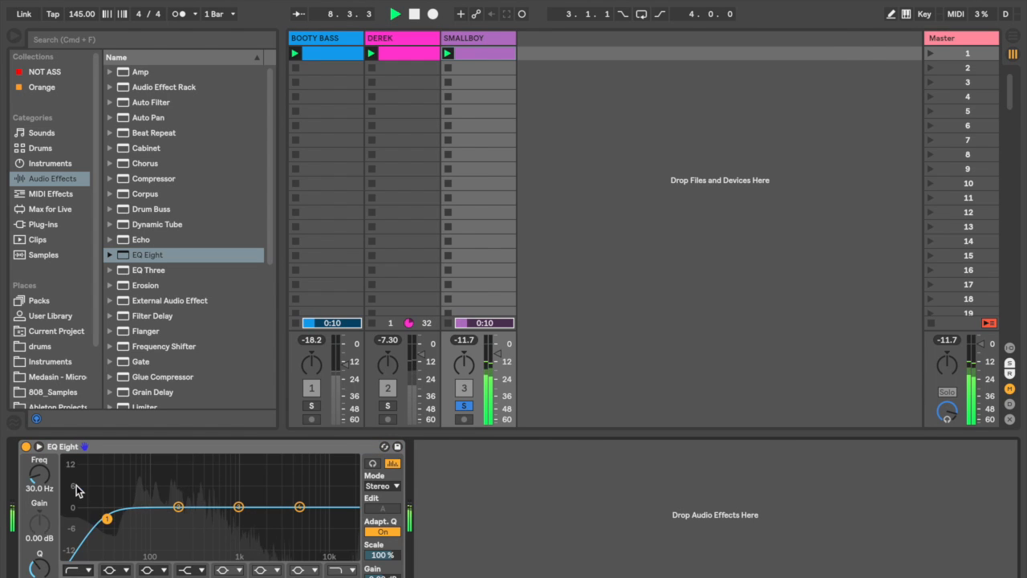
pyautogui.click(76, 486)
pyautogui.moveTo(80, 222); pyautogui.dragTo(80, 151)
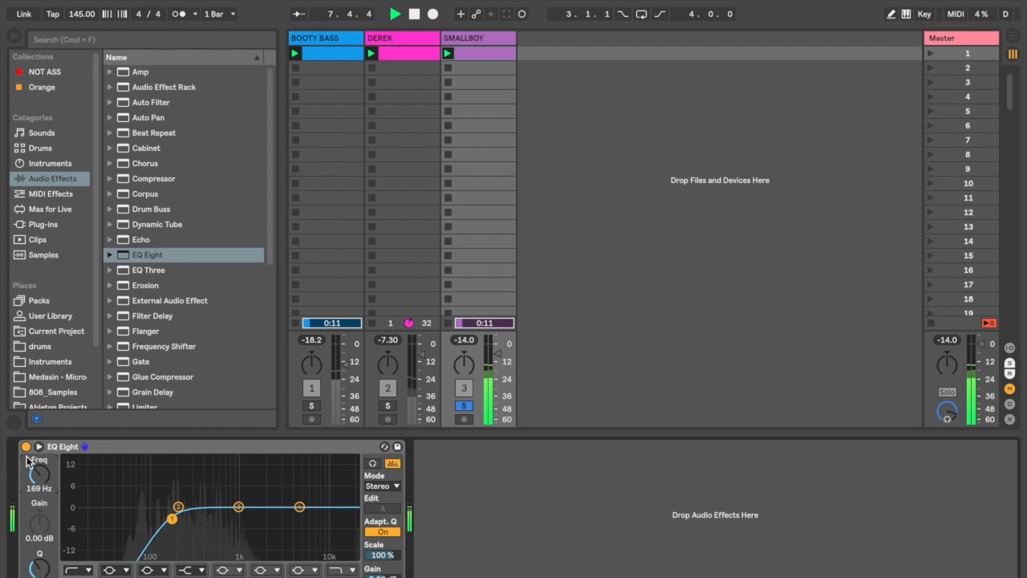
pyautogui.click(25, 447)
pyautogui.click(25, 447)
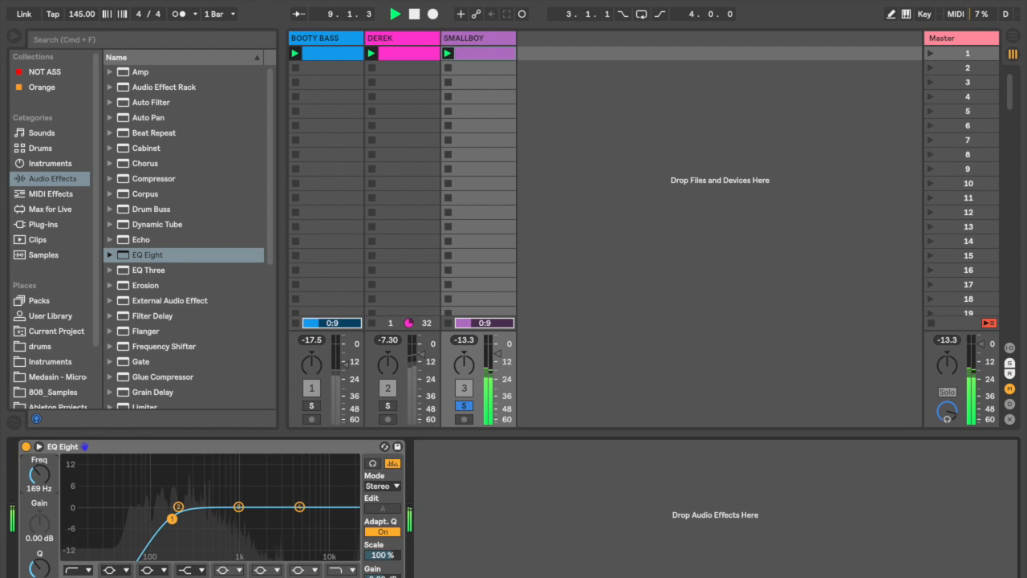
# Step: Unsolo the SMALLBOY track and compare its EQ on and off within the full mix
pyautogui.click(462, 405)
pyautogui.click(458, 552)
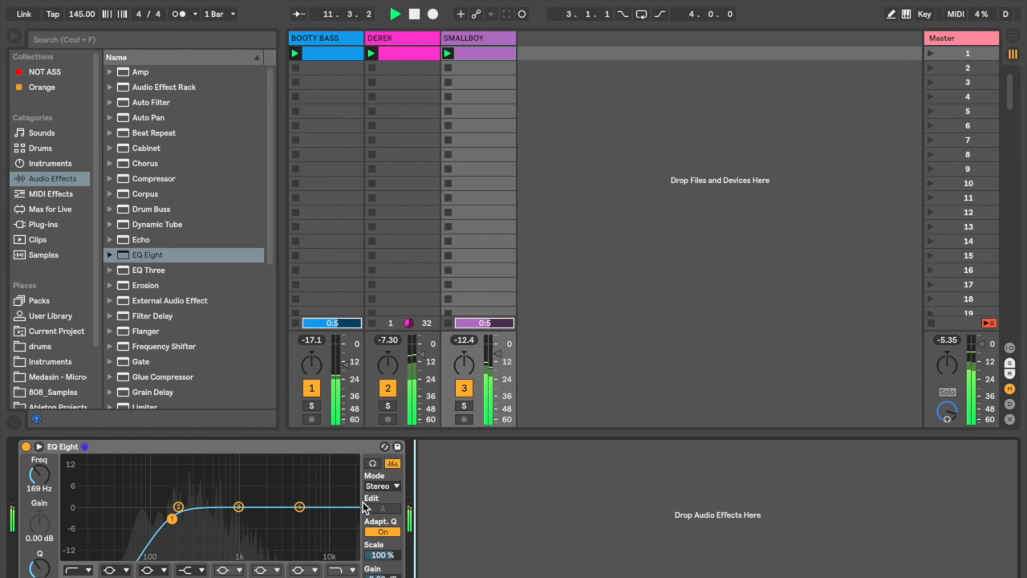
pyautogui.click(26, 447)
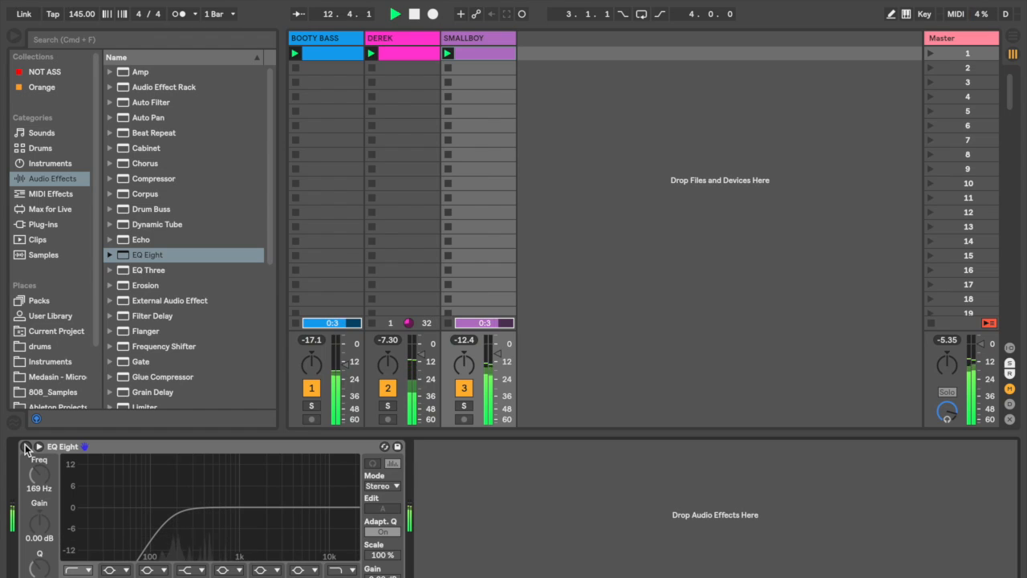
pyautogui.click(26, 447)
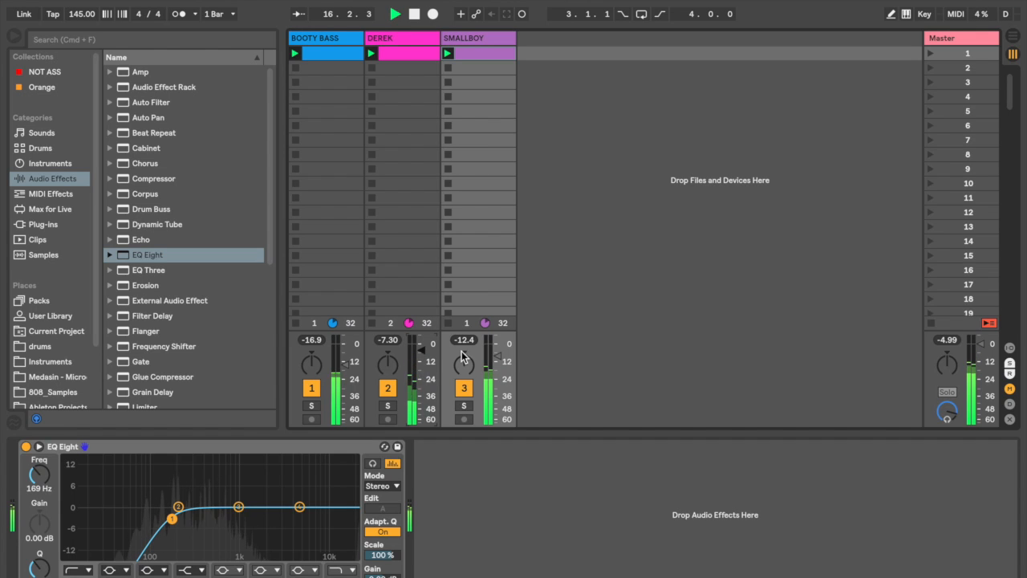
# Step: Load EQ Eight onto the soloed track 2 with playback stopped, and expand the EQ's display
pyautogui.click(417, 54)
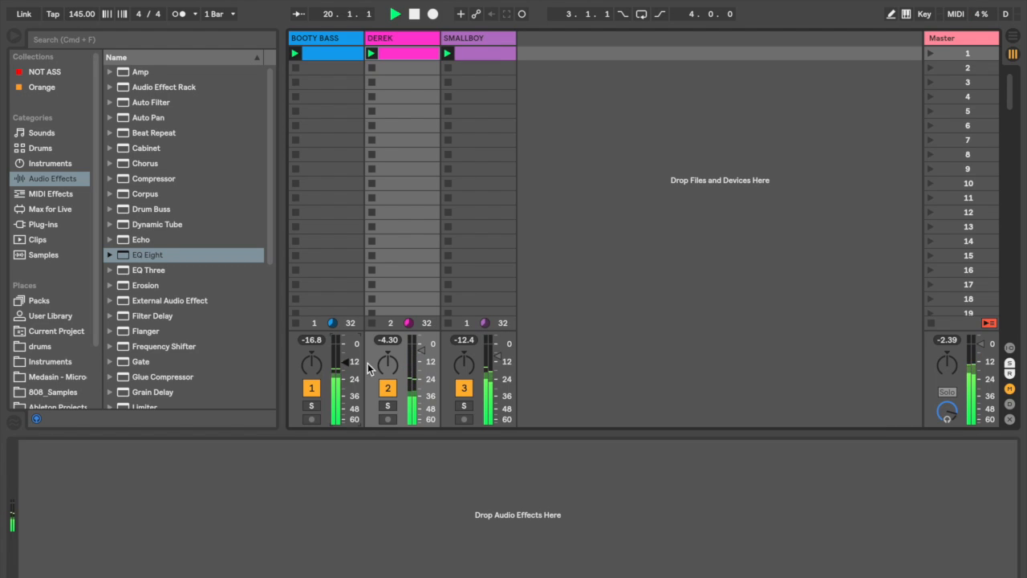
pyautogui.click(391, 42)
pyautogui.press('Down')
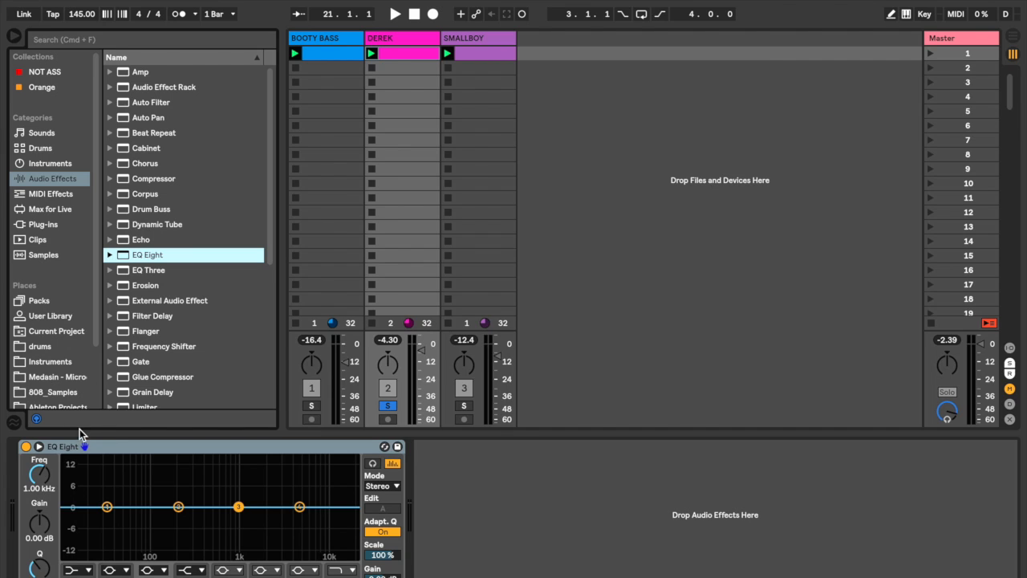
pyautogui.click(37, 448)
# Step: Sweep a boosted band 3 with audition mode on and settle it at 962 Hz with -2.94 dB gain and Q 1.74
pyautogui.moveTo(724, 308); pyautogui.dragTo(724, 236)
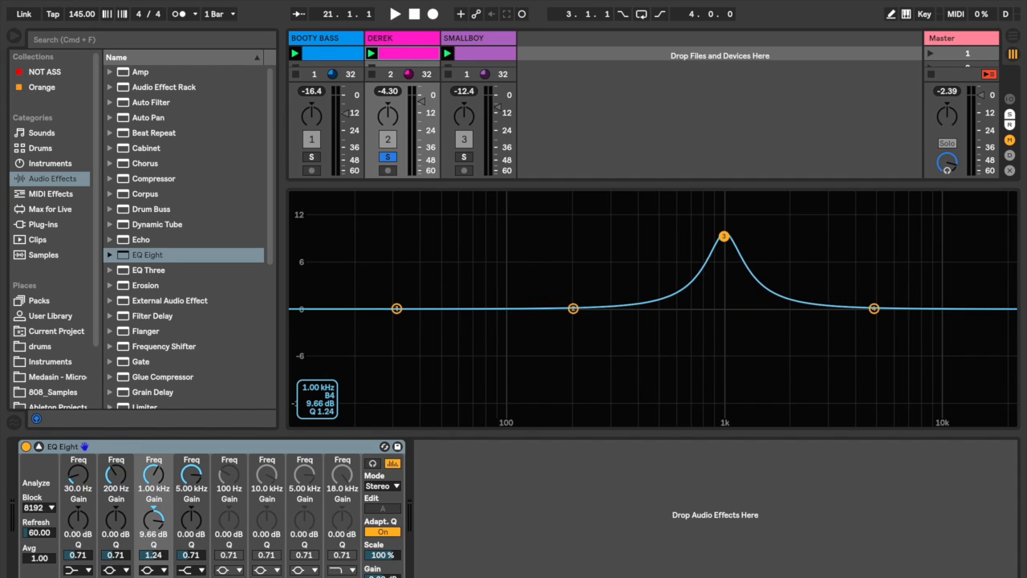
pyautogui.moveTo(507, 156); pyautogui.dragTo(505, 130)
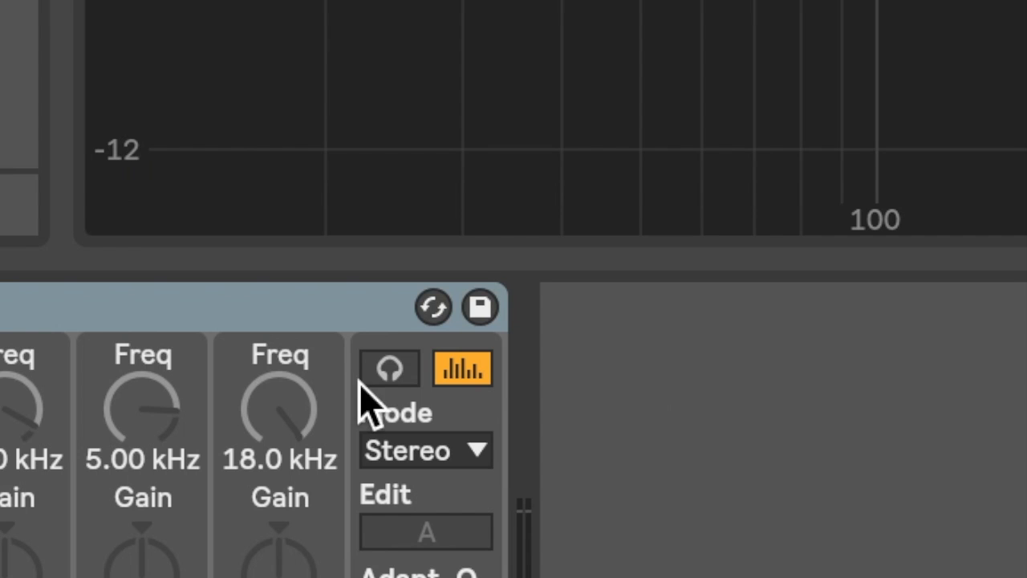
pyautogui.click(367, 463)
pyautogui.moveTo(720, 212); pyautogui.dragTo(550, 196)
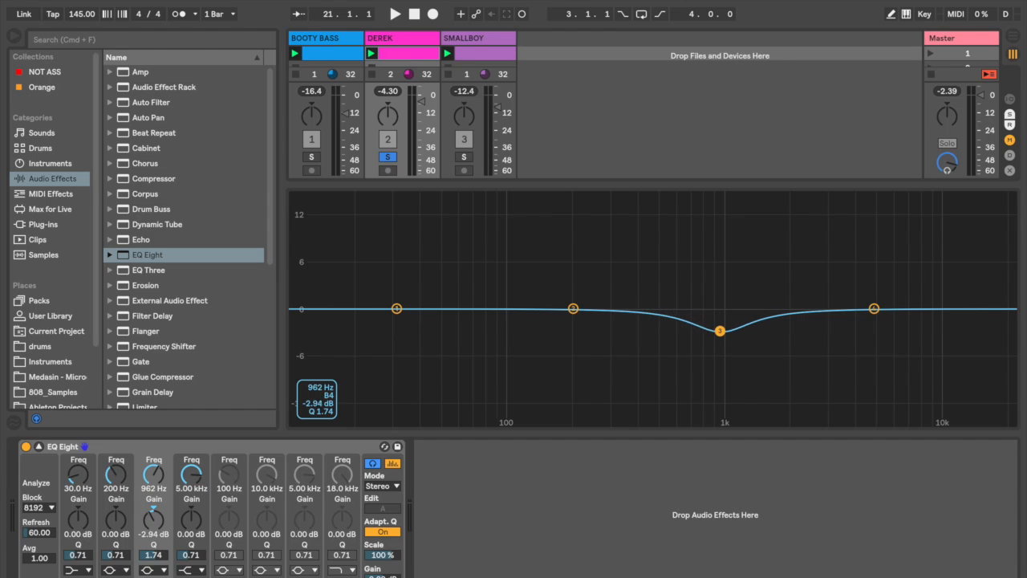
# Step: Sweep EQ Eight band 3, boosted to 15.0 dB, through track 2's low frequencies during playback and settle it at 115 Hz
pyautogui.press('space')
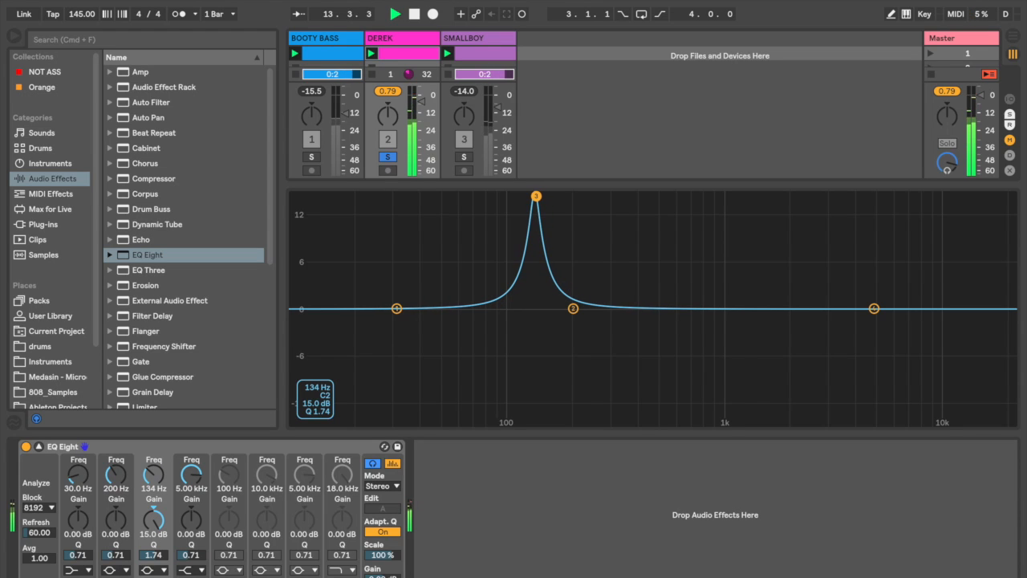
pyautogui.moveTo(532, 195); pyautogui.dragTo(520, 196)
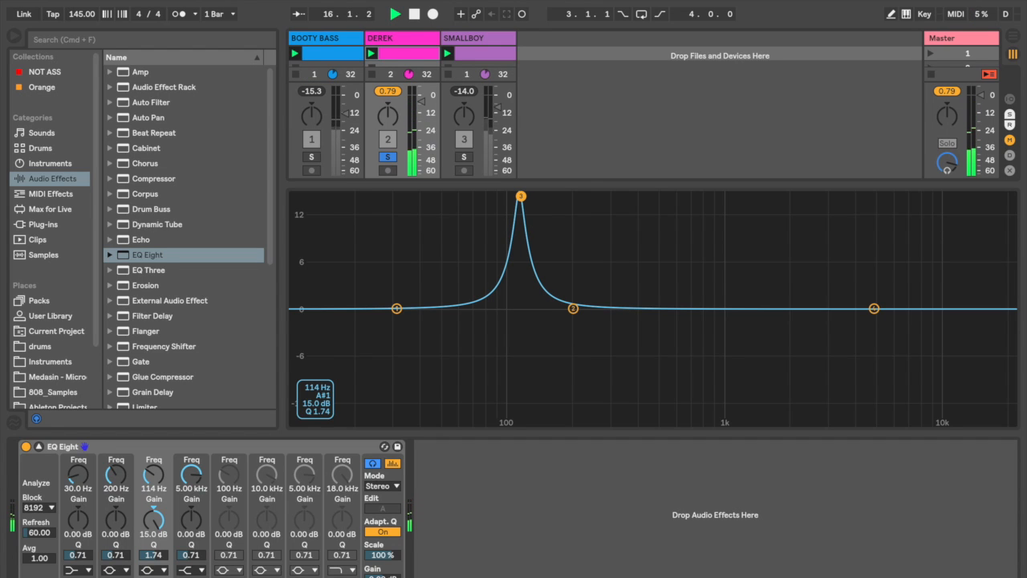
pyautogui.press('space')
pyautogui.press('space')
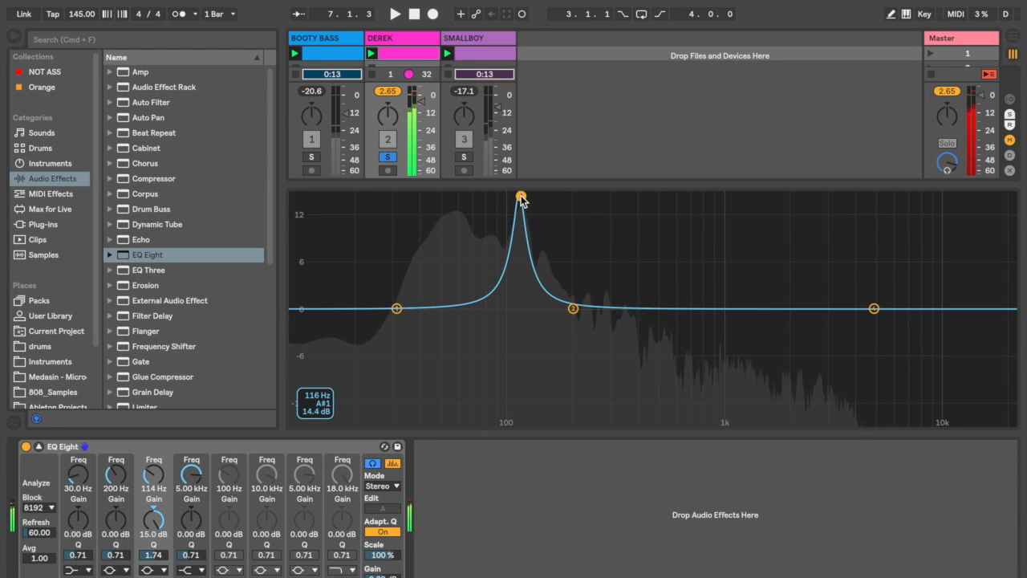
pyautogui.moveTo(521, 196); pyautogui.dragTo(521, 196)
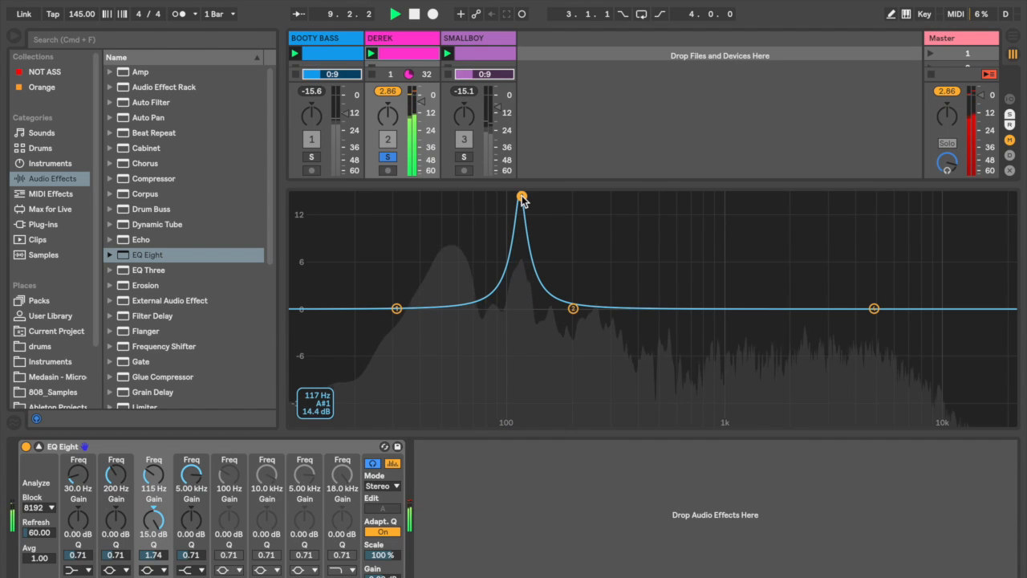
# Step: Set band 3 to -5.00 dB gain with Q 2.67 while playback is stopped, and check track 2 unsoloed in the full mix
pyautogui.press('space')
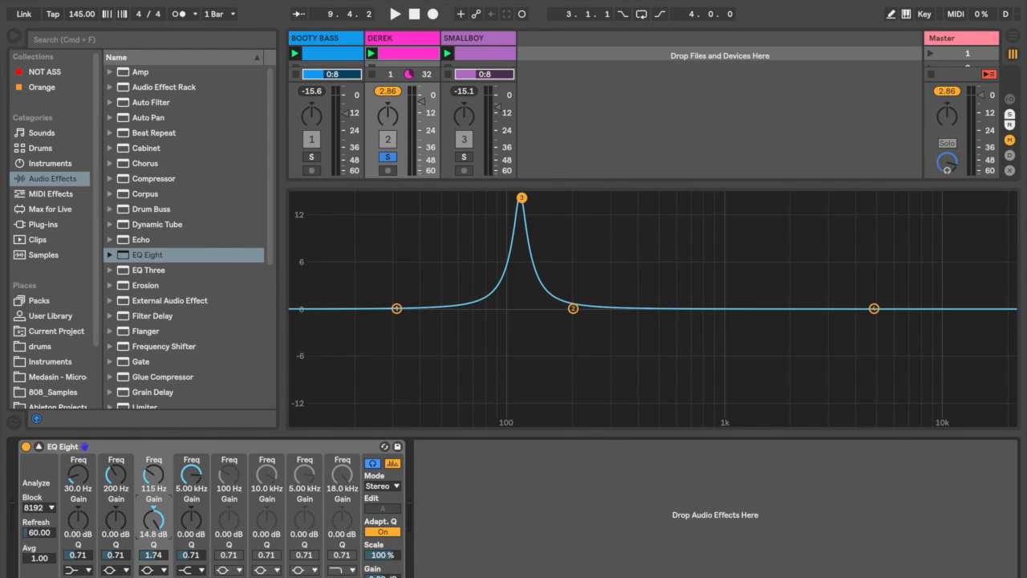
pyautogui.moveTo(153, 520); pyautogui.dragTo(153, 554)
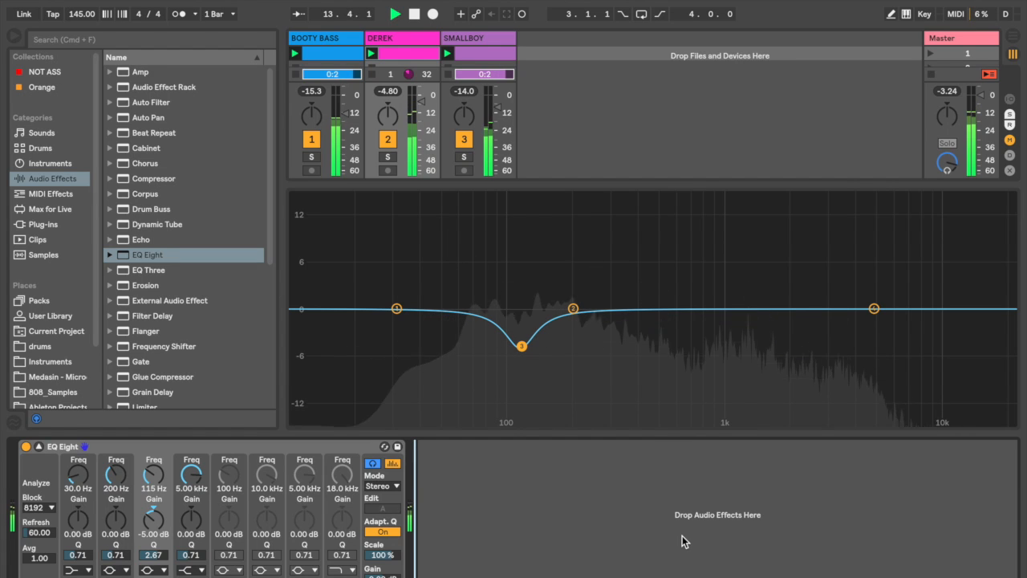
pyautogui.press('space')
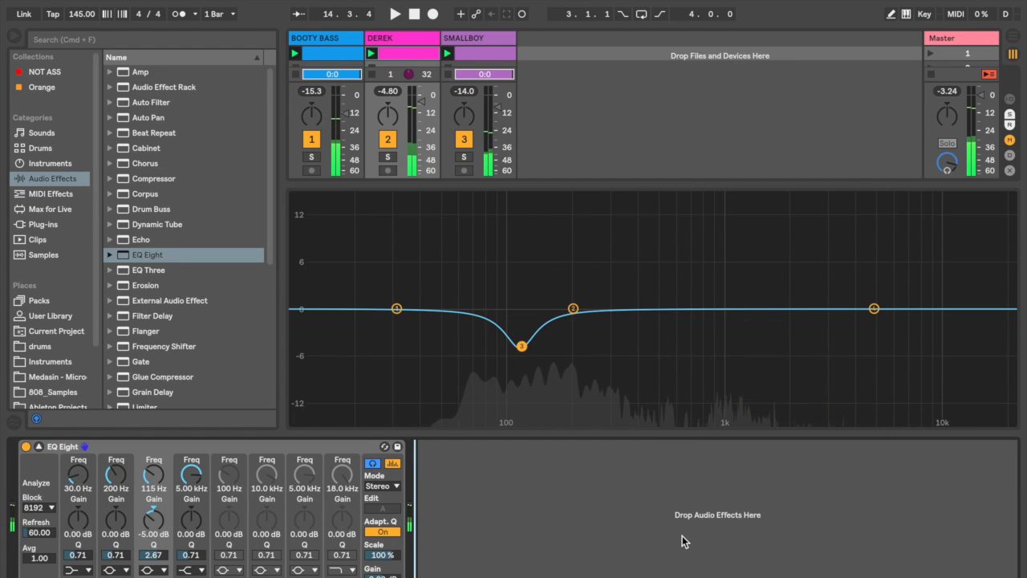